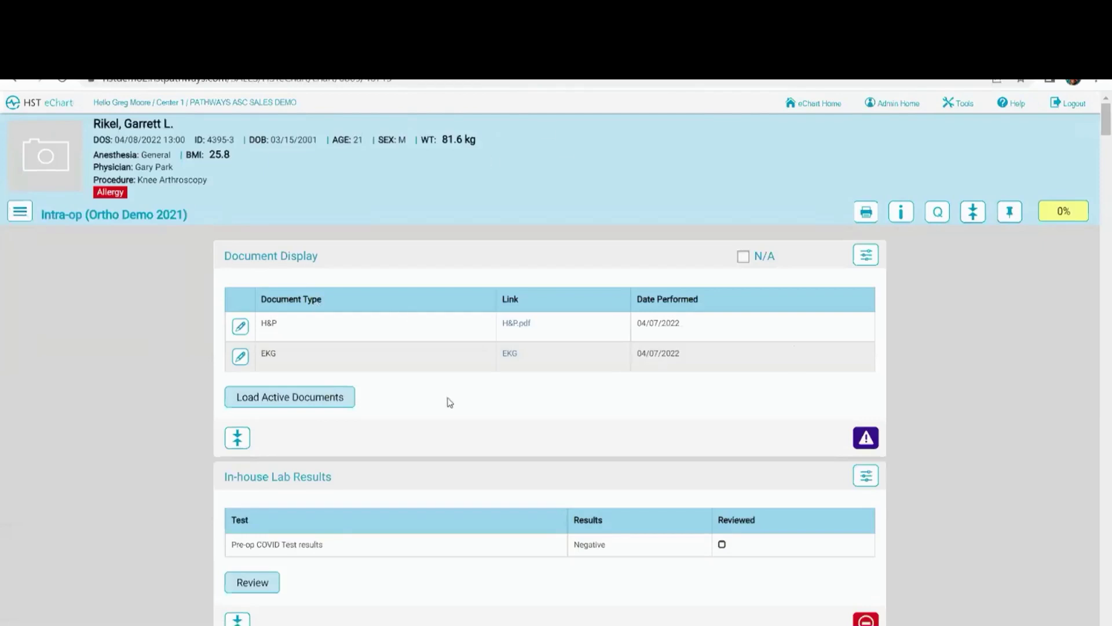
Scroll the Intra-op chart down to Medication Orders, showing Marcaine 0.25% with Epinephrine 30 mL infiltration
{"action": "scroll", "coordinate": [475, 395], "scroll_direction": "down", "scroll_amount": 5}
{"action": "scroll", "coordinate": [475, 395], "scroll_direction": "down", "scroll_amount": 1}
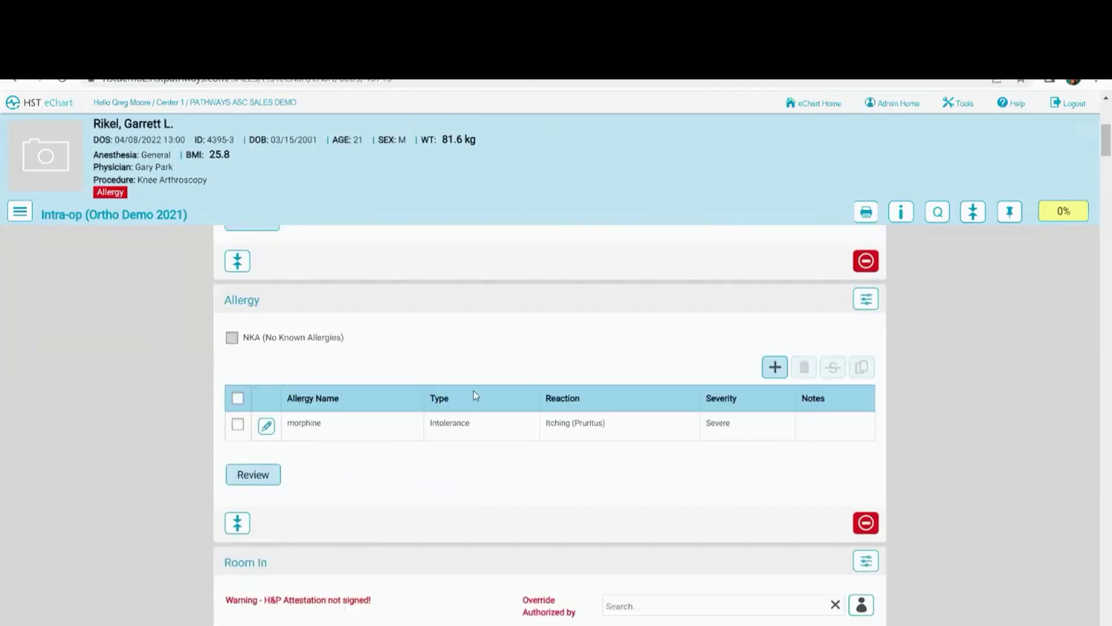
{"action": "scroll", "coordinate": [479, 391], "scroll_direction": "up", "scroll_amount": 6}
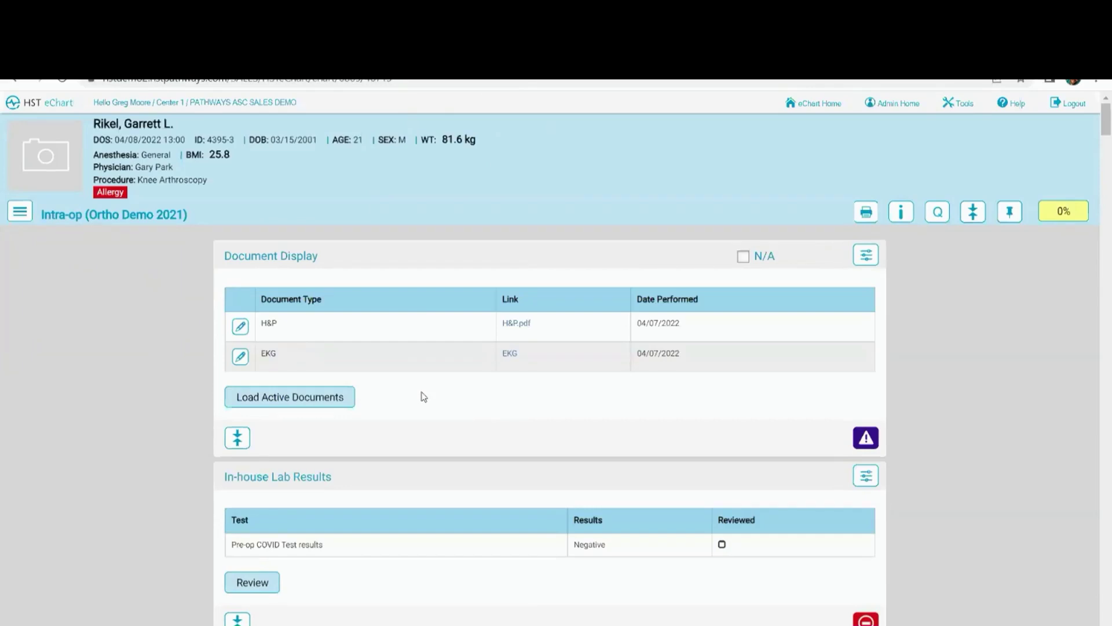
{"action": "scroll", "coordinate": [423, 396], "scroll_direction": "down", "scroll_amount": 8}
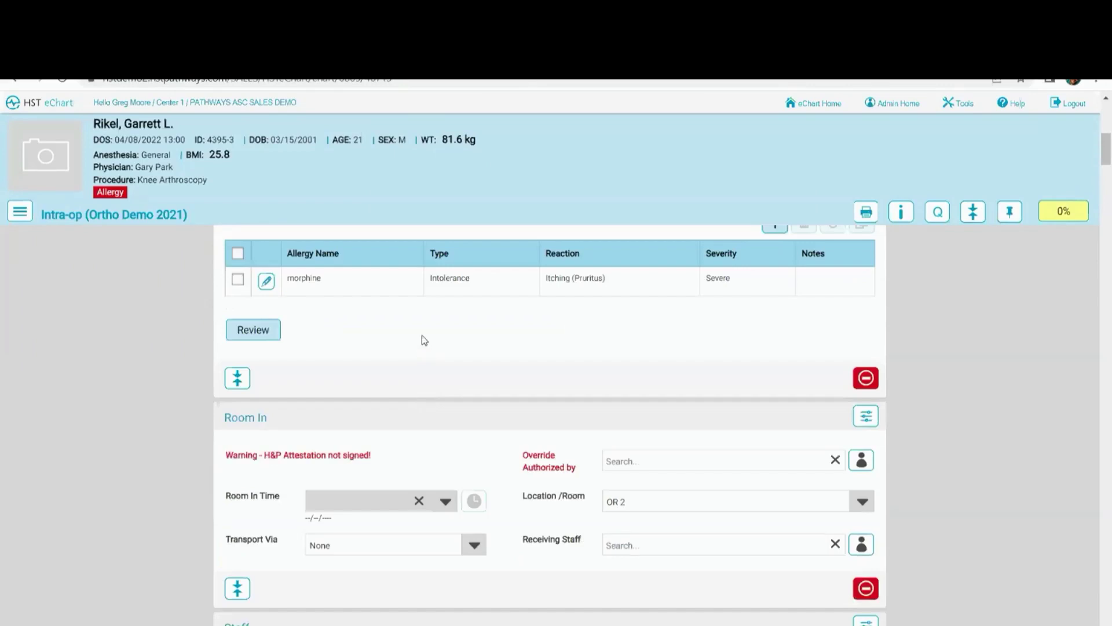
{"action": "scroll", "coordinate": [421, 338], "scroll_direction": "down", "scroll_amount": 3}
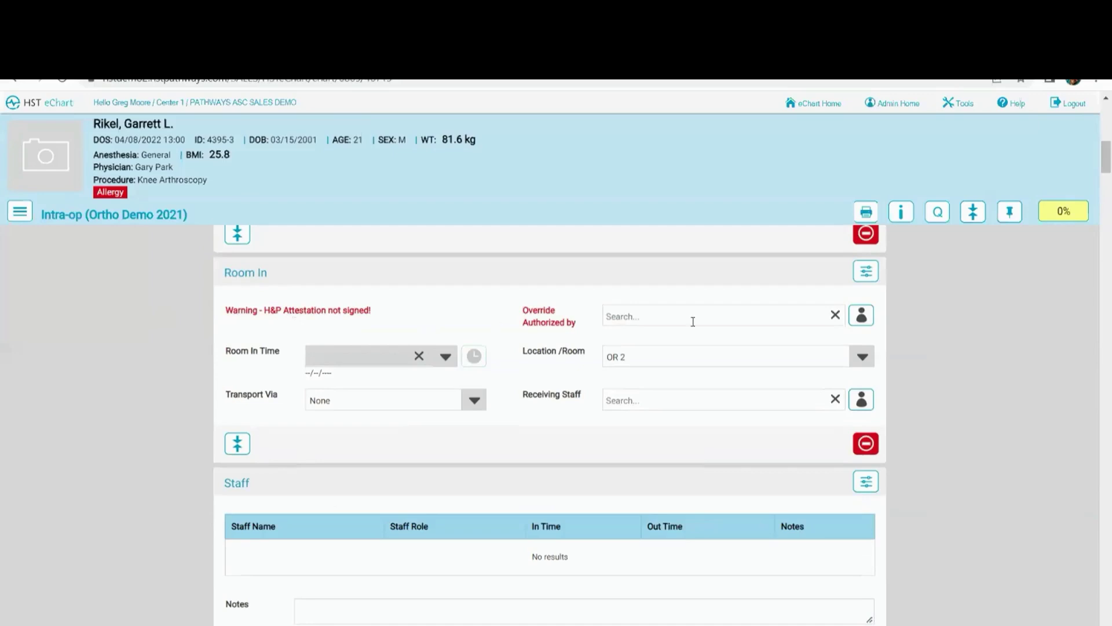
{"action": "scroll", "coordinate": [405, 313], "scroll_direction": "down", "scroll_amount": 5}
{"action": "scroll", "coordinate": [407, 308], "scroll_direction": "up", "scroll_amount": 4}
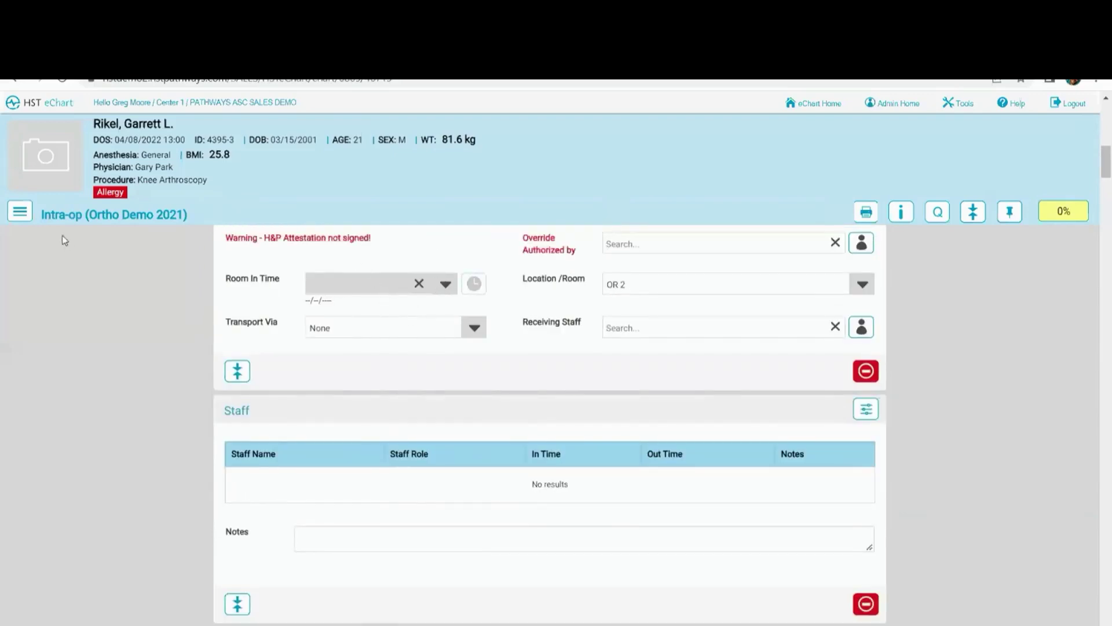
{"action": "scroll", "coordinate": [381, 293], "scroll_direction": "down", "scroll_amount": 3}
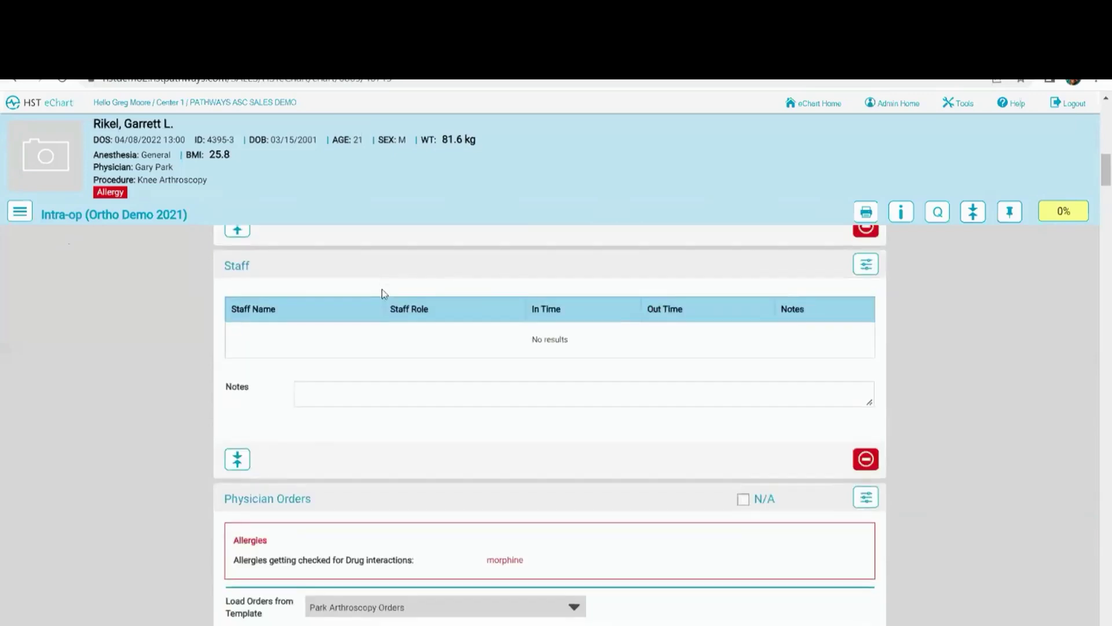
{"action": "scroll", "coordinate": [382, 289], "scroll_direction": "down", "scroll_amount": 8}
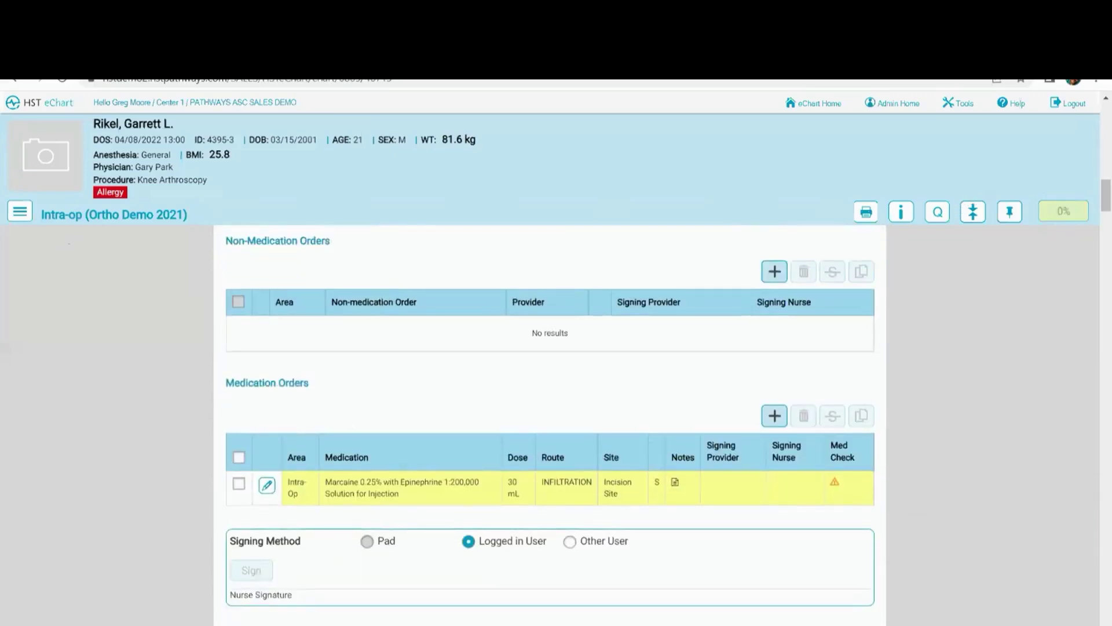
Review section completion in BLOC Status from the 0% button, then jump to the Implant Log
{"action": "left_click", "coordinate": [1069, 214]}
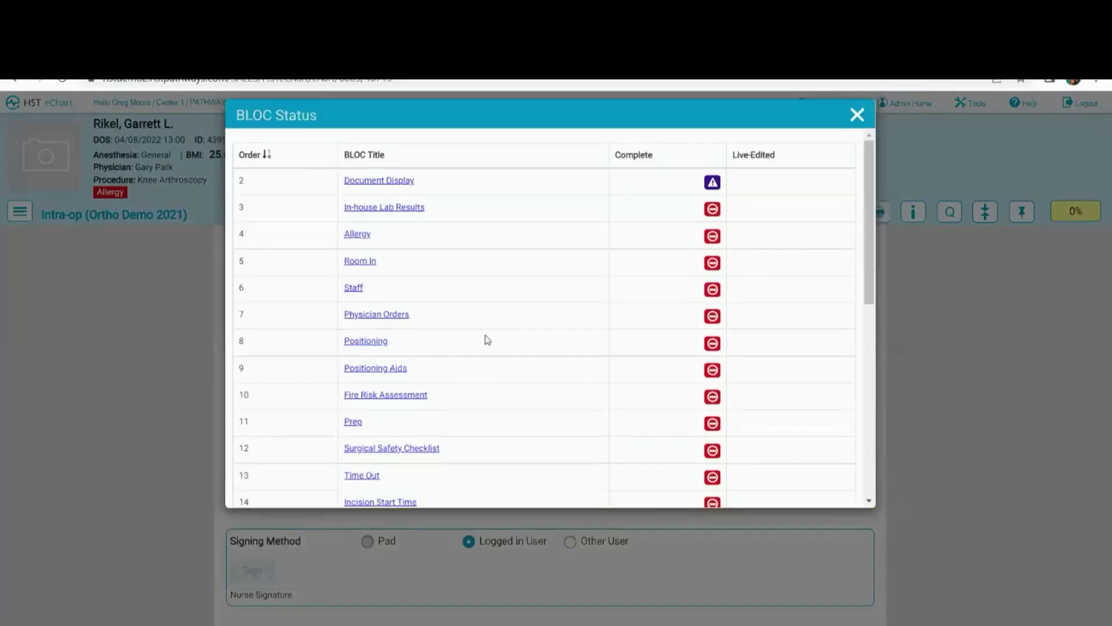
{"action": "scroll", "coordinate": [485, 340], "scroll_direction": "down", "scroll_amount": 1}
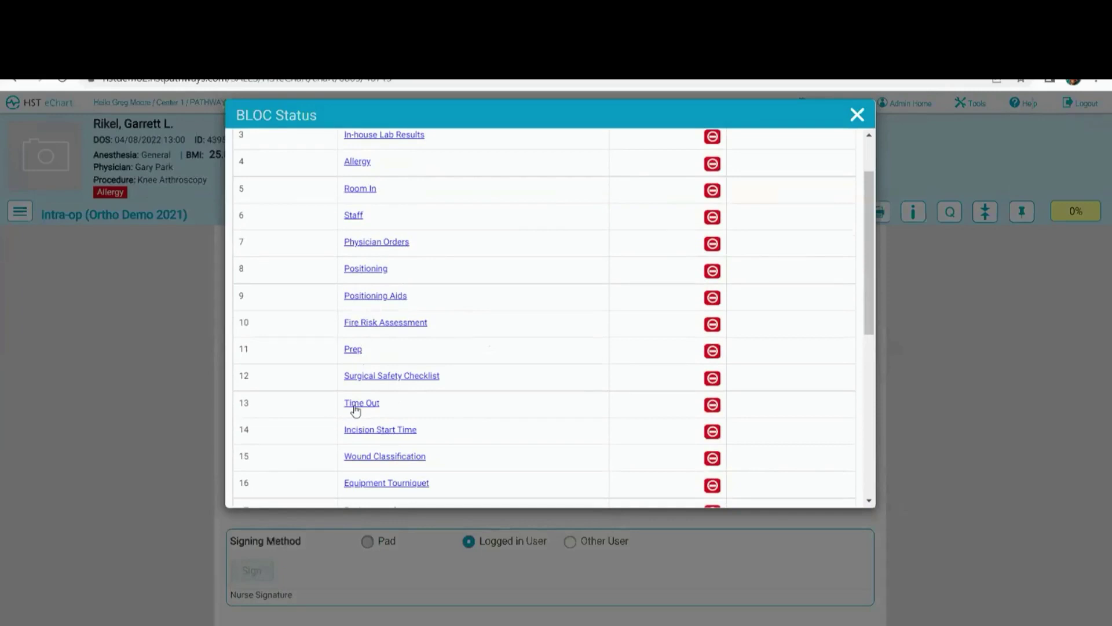
{"action": "scroll", "coordinate": [377, 428], "scroll_direction": "down", "scroll_amount": 1}
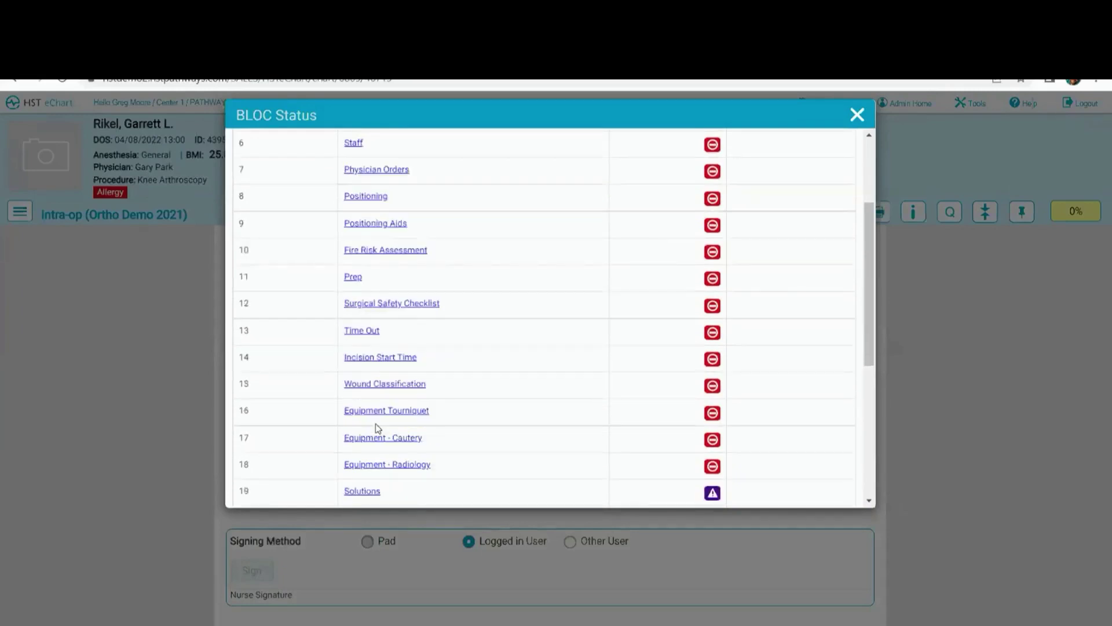
{"action": "scroll", "coordinate": [377, 429], "scroll_direction": "down", "scroll_amount": 2}
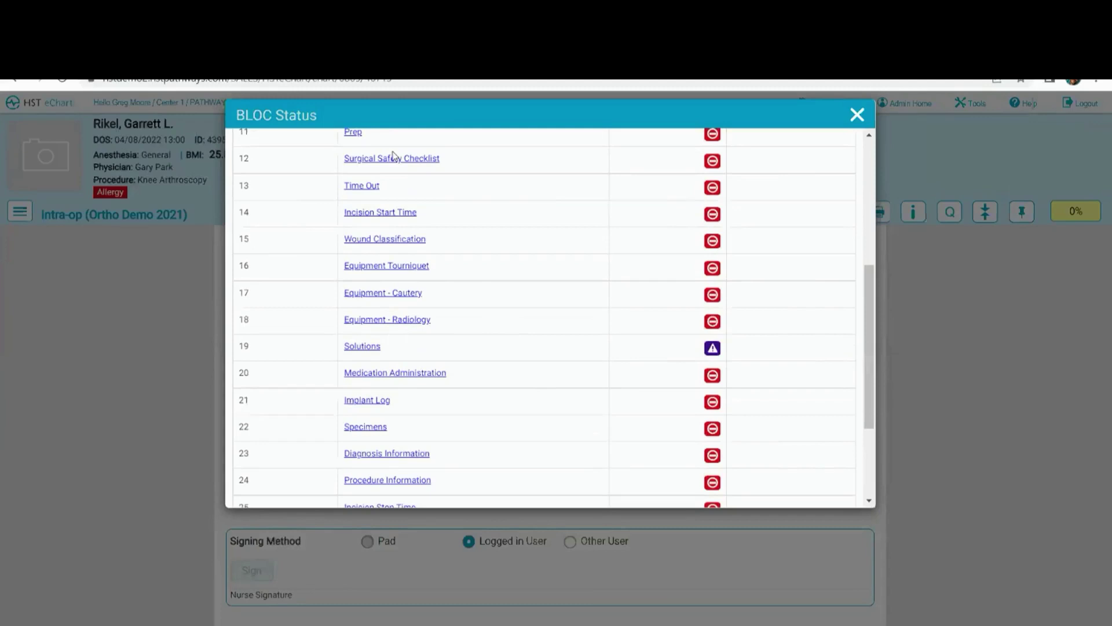
{"action": "left_click", "coordinate": [365, 399]}
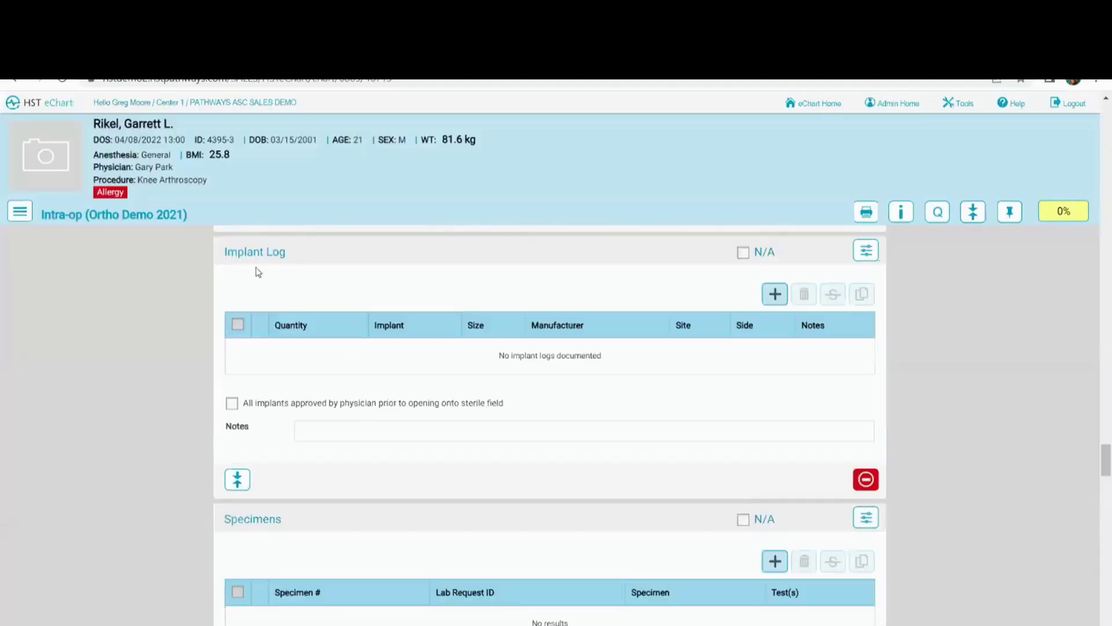
{"action": "left_click", "coordinate": [774, 295]}
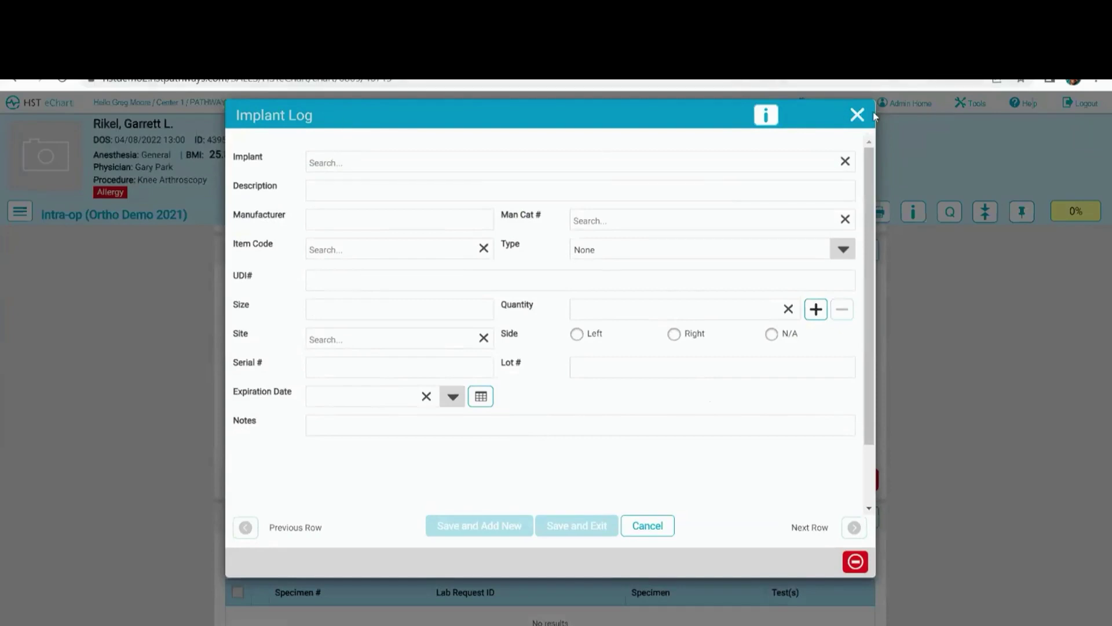
{"action": "left_click", "coordinate": [858, 115]}
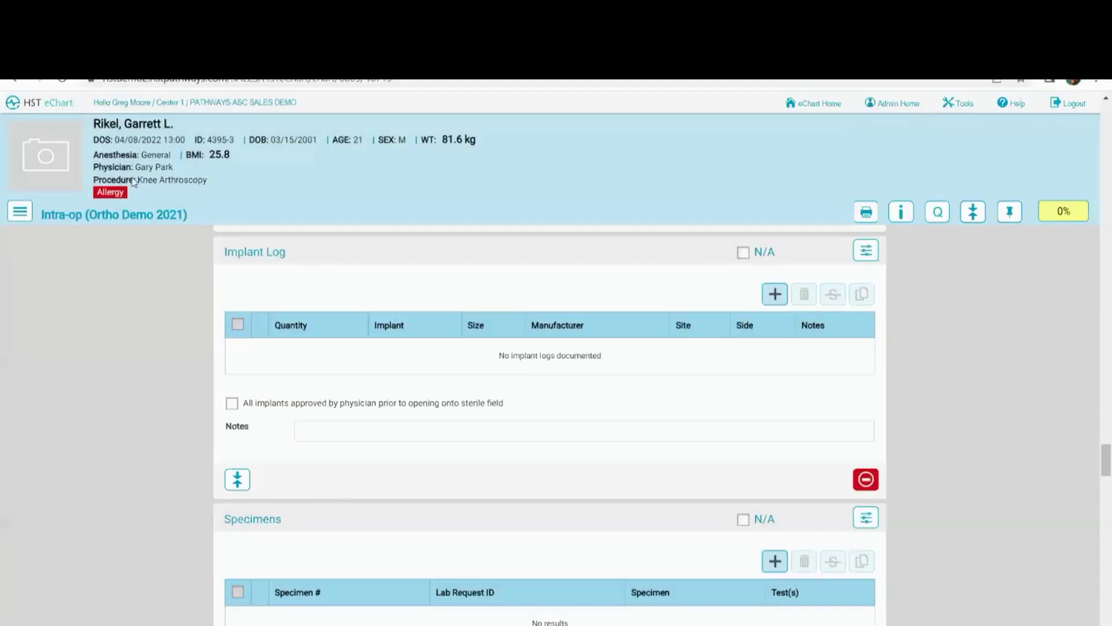
Log out and sign back in with the physician's username to reach the OR schedule board
{"action": "left_click", "coordinate": [20, 212]}
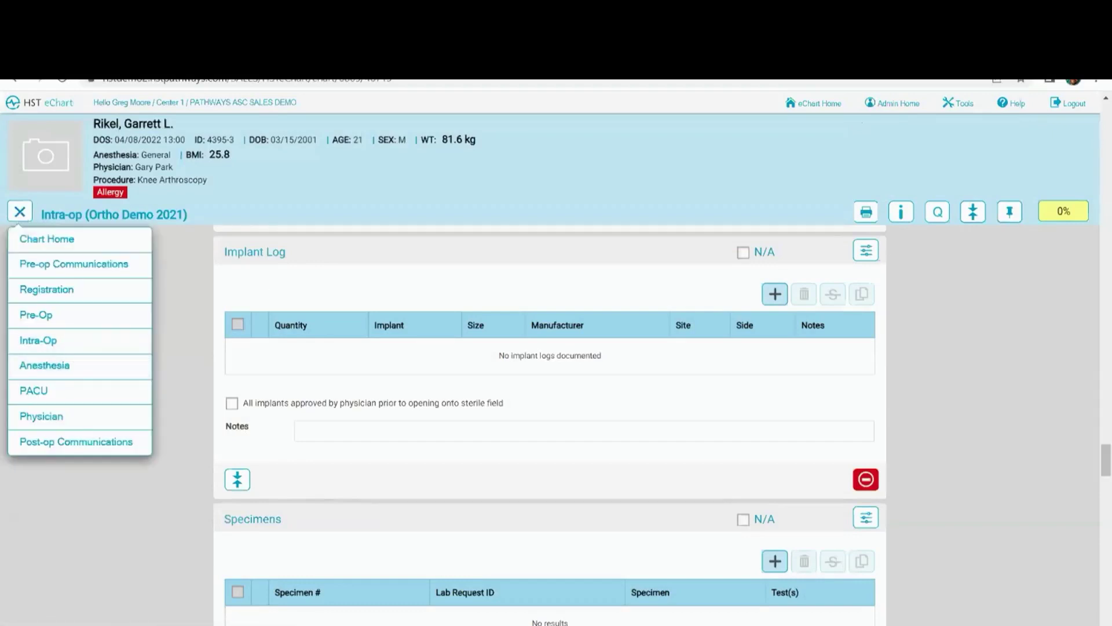
{"action": "left_click", "coordinate": [1069, 105]}
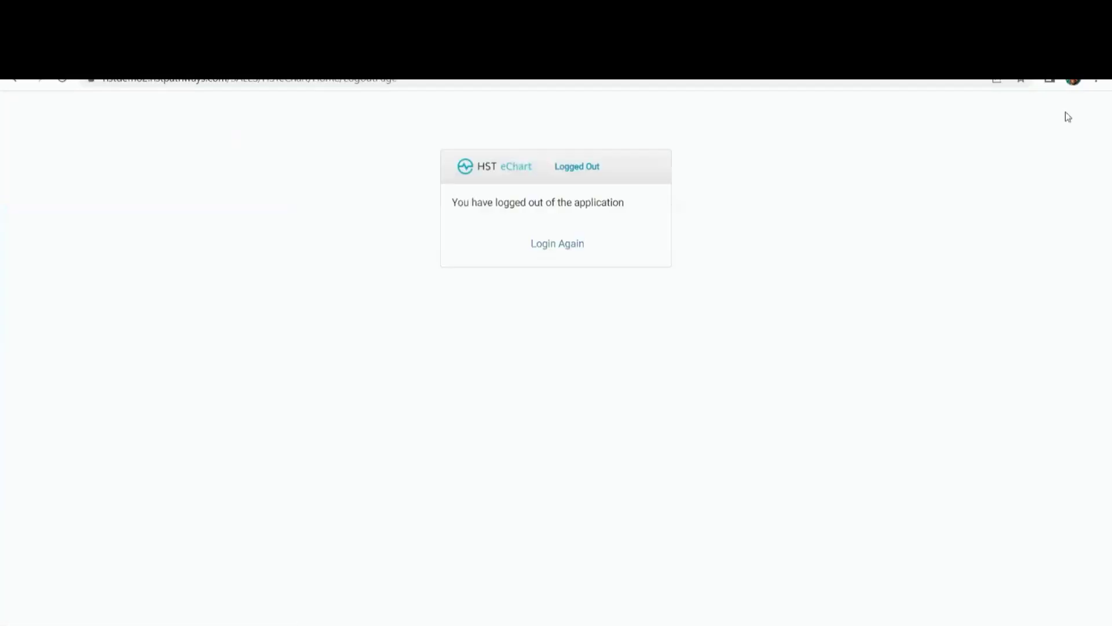
{"action": "left_click", "coordinate": [568, 244]}
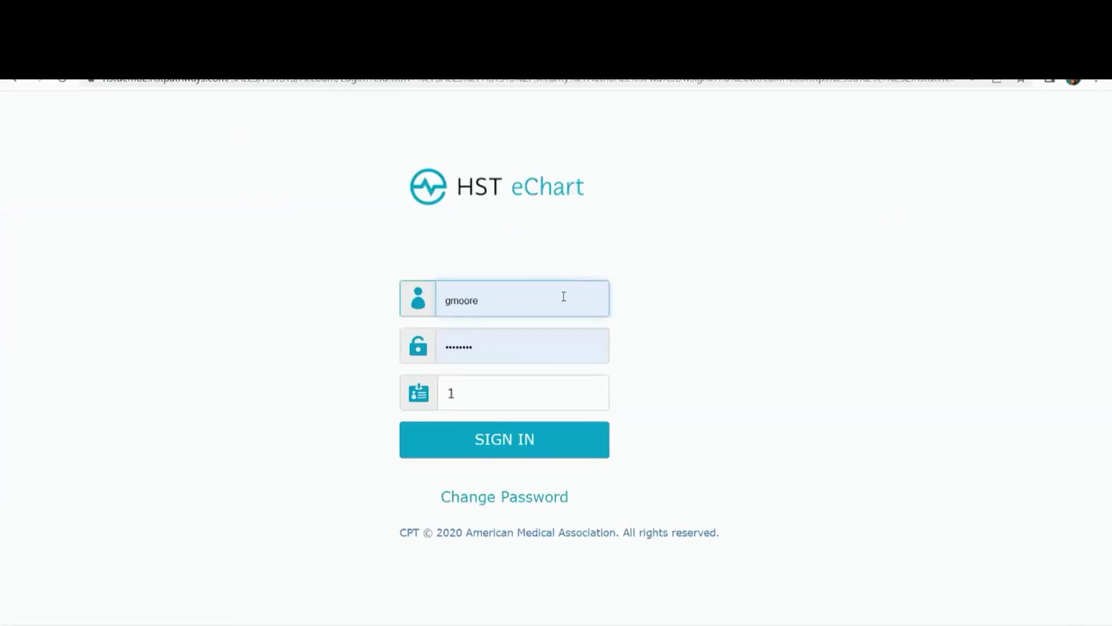
{"action": "double_click", "coordinate": [506, 305]}
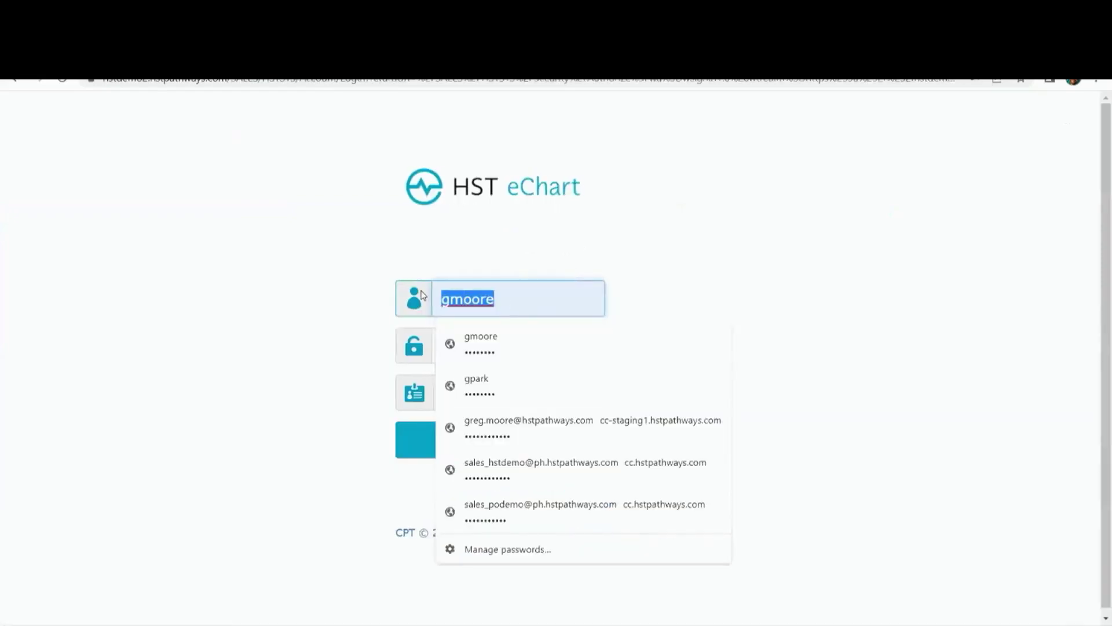
{"action": "key", "text": "Return"}
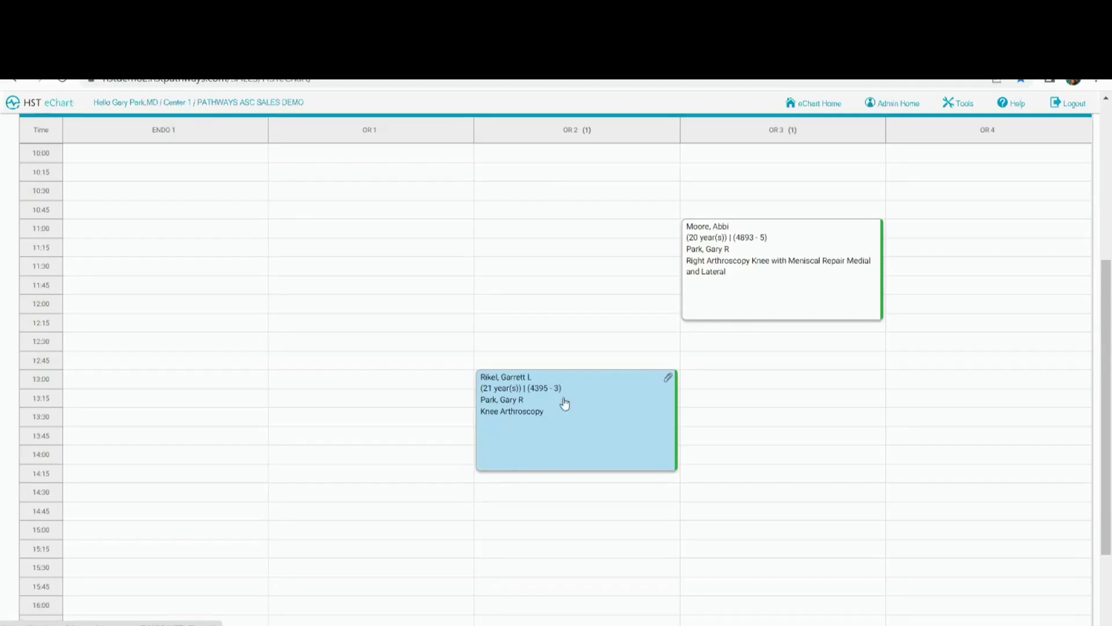
Open the 13:00 Knee Arthroscopy chart and mark its displayed documents as reviewed
{"action": "left_click", "coordinate": [548, 405]}
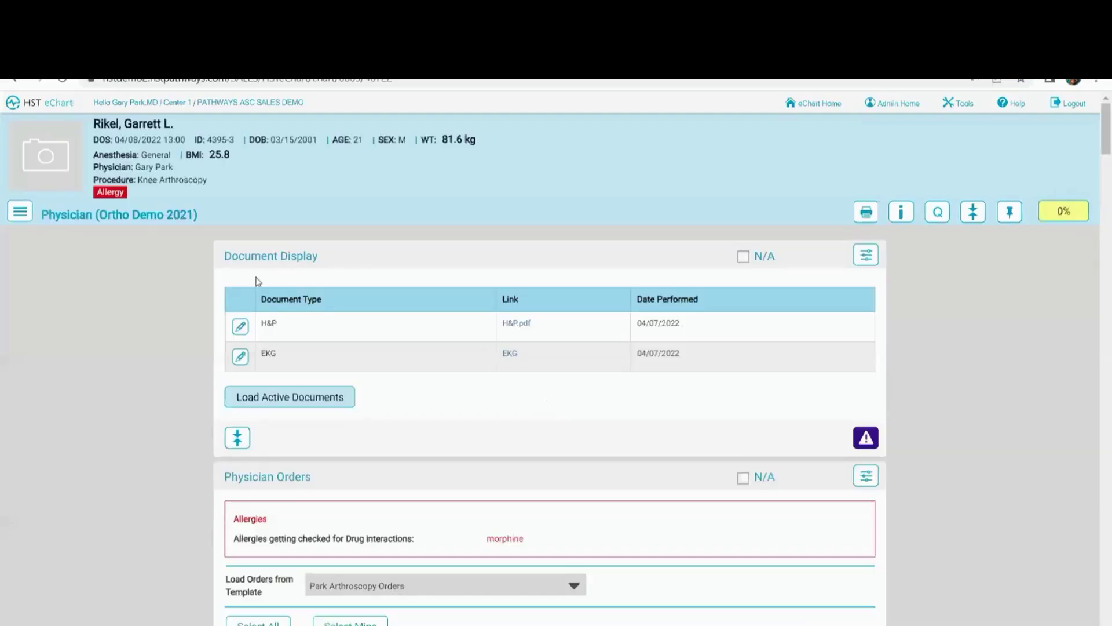
{"action": "left_click", "coordinate": [19, 214]}
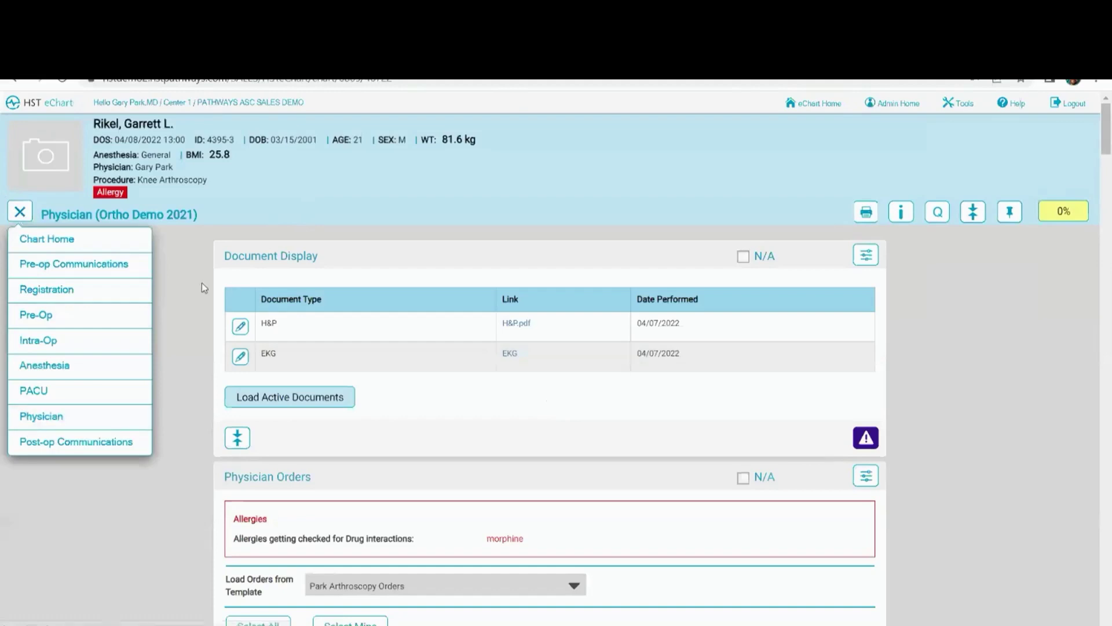
{"action": "left_click", "coordinate": [28, 217]}
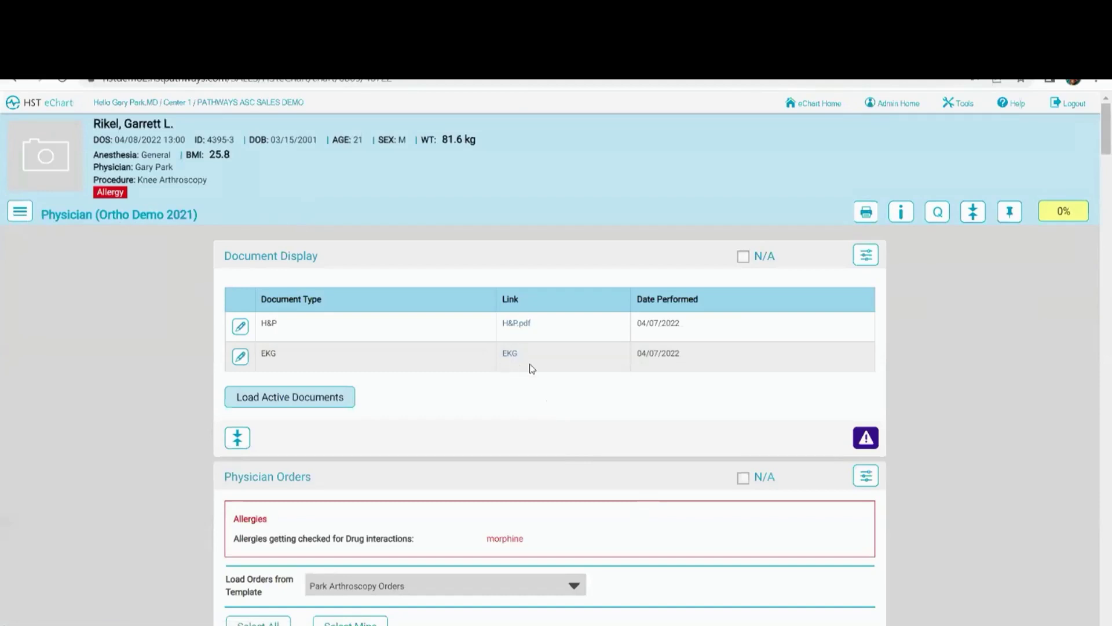
{"action": "left_click", "coordinate": [865, 439]}
Select all physician orders and sign them with the logged-in user
{"action": "scroll", "coordinate": [771, 426], "scroll_direction": "down", "scroll_amount": 3}
{"action": "scroll", "coordinate": [771, 426], "scroll_direction": "down", "scroll_amount": 2}
{"action": "scroll", "coordinate": [606, 384], "scroll_direction": "down", "scroll_amount": 3}
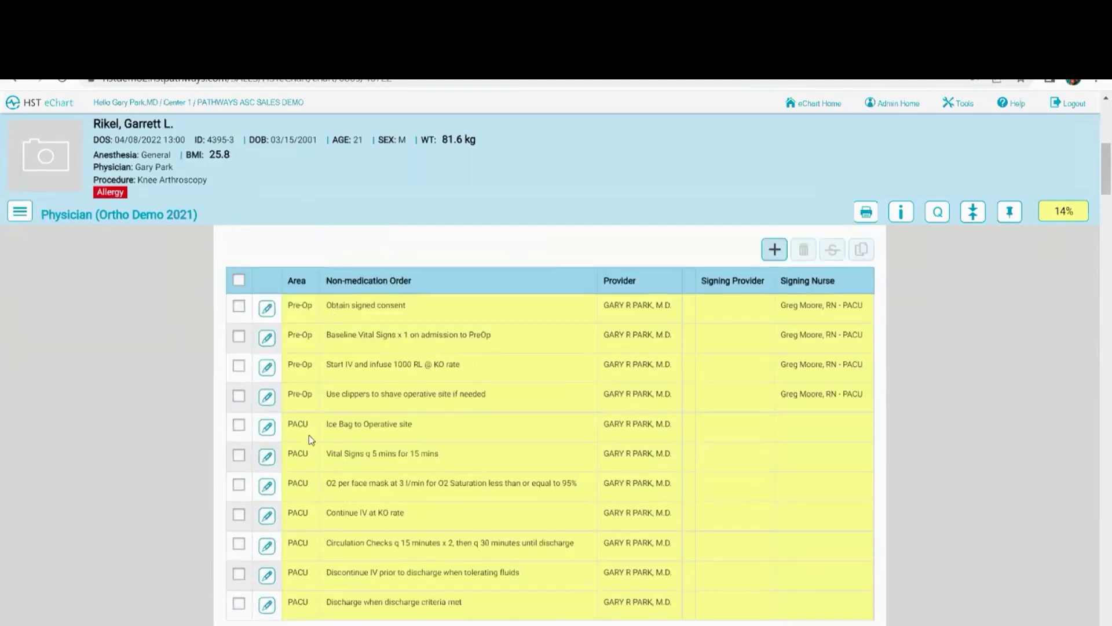
{"action": "scroll", "coordinate": [311, 438], "scroll_direction": "down", "scroll_amount": 3}
{"action": "scroll", "coordinate": [309, 439], "scroll_direction": "up", "scroll_amount": 4}
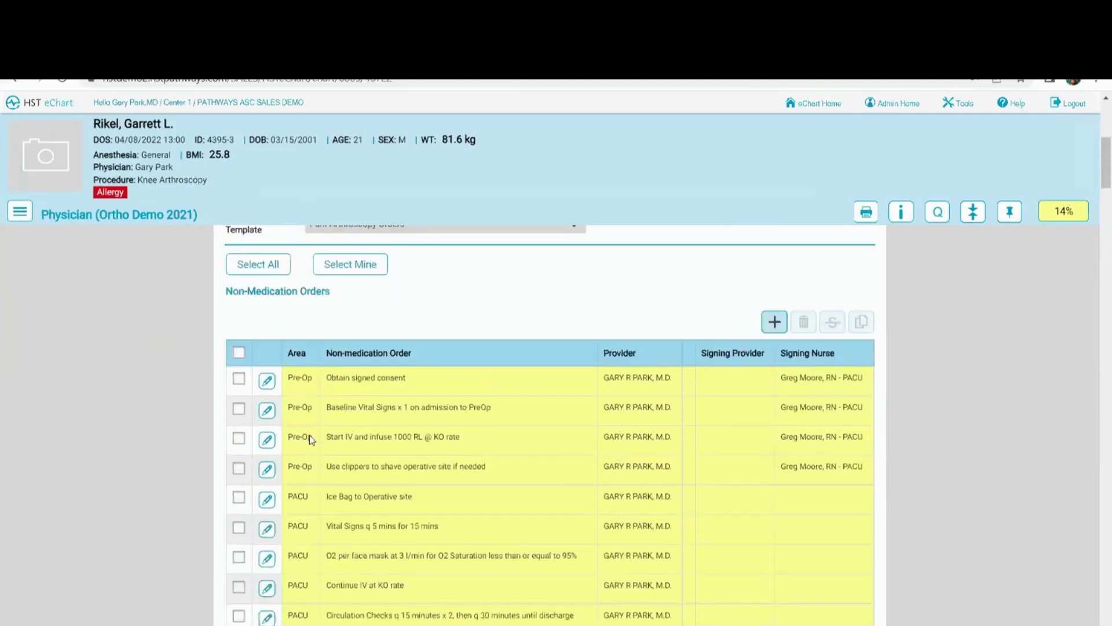
{"action": "left_click", "coordinate": [267, 268]}
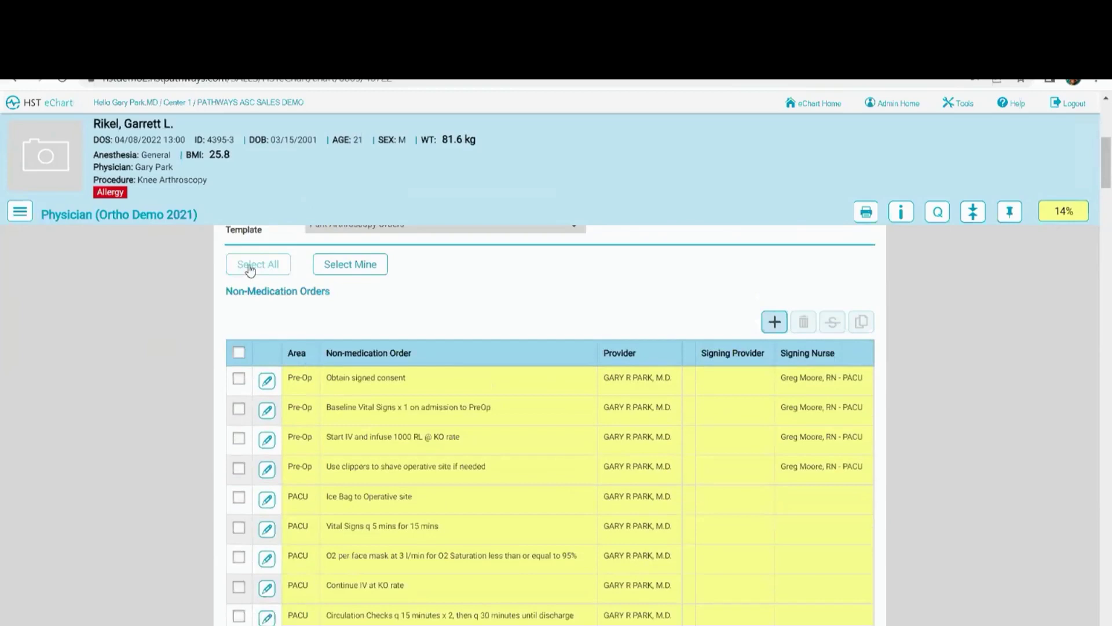
{"action": "left_click", "coordinate": [250, 267]}
{"action": "scroll", "coordinate": [316, 362], "scroll_direction": "down", "scroll_amount": 7}
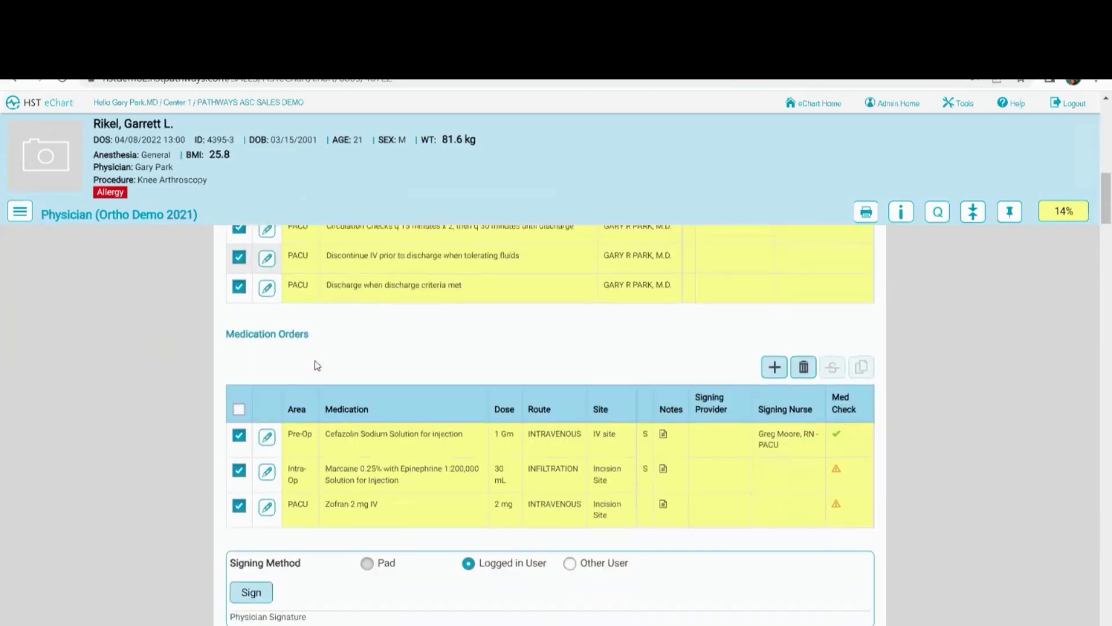
{"action": "scroll", "coordinate": [317, 365], "scroll_direction": "down", "scroll_amount": 2}
{"action": "left_click", "coordinate": [249, 472]}
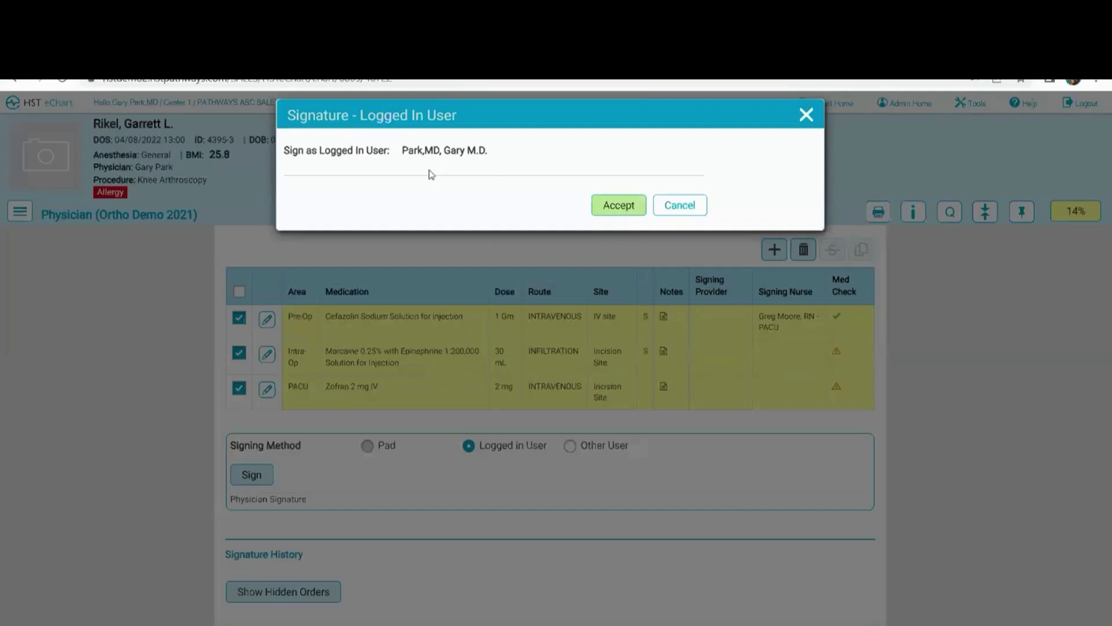
{"action": "left_click", "coordinate": [623, 212]}
Sign the History and Physical Attestation as the logged-in physician
{"action": "scroll", "coordinate": [423, 464], "scroll_direction": "down", "scroll_amount": 4}
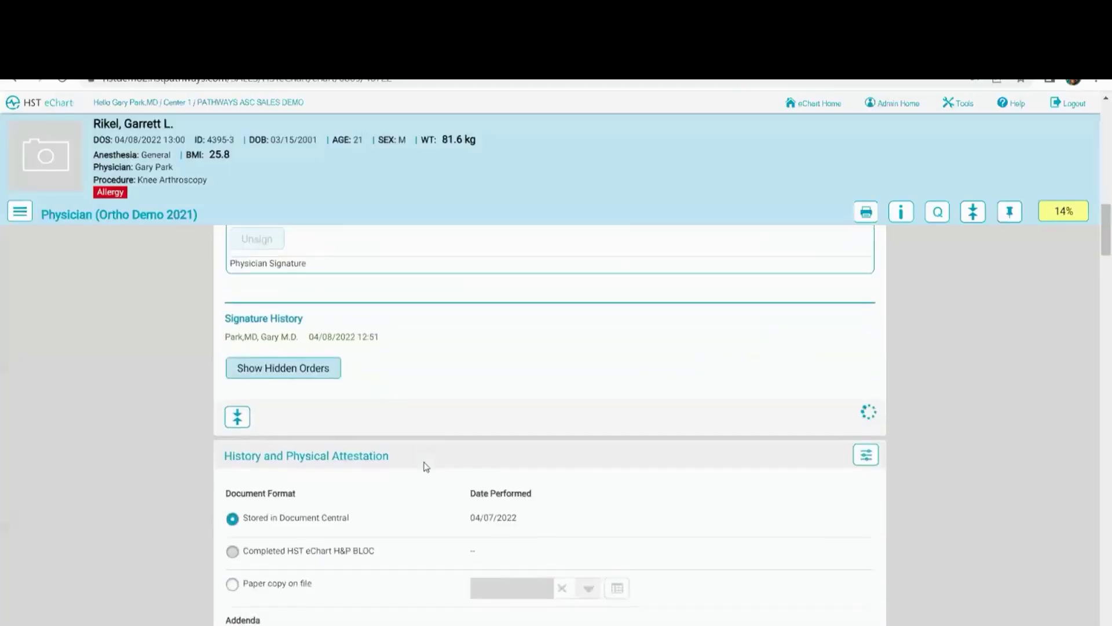
{"action": "scroll", "coordinate": [425, 467], "scroll_direction": "down", "scroll_amount": 2}
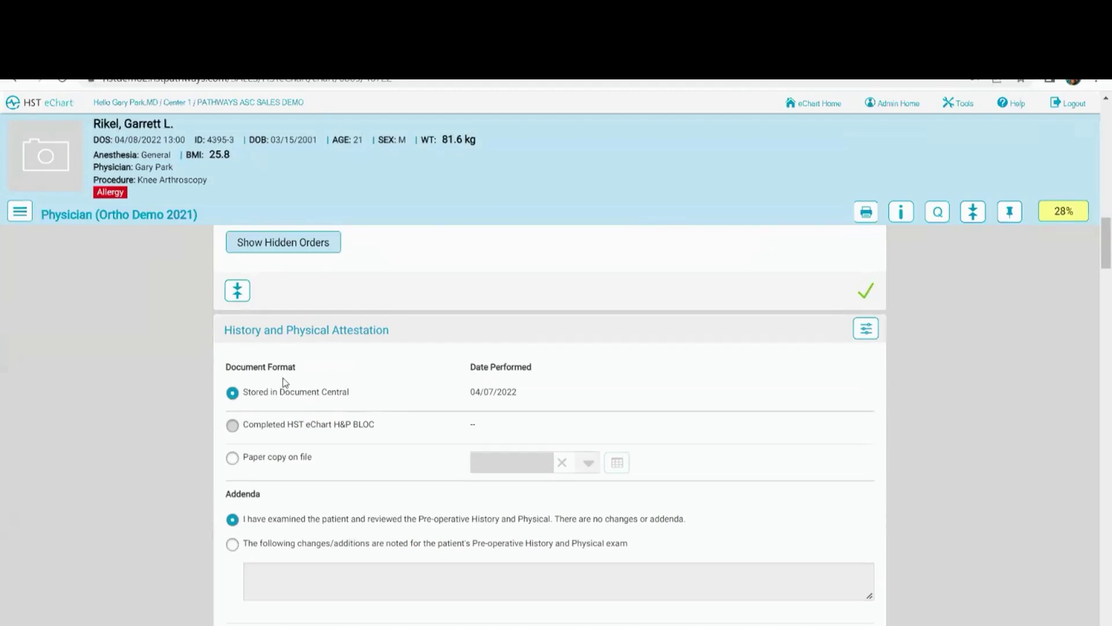
{"action": "scroll", "coordinate": [285, 383], "scroll_direction": "down", "scroll_amount": 3}
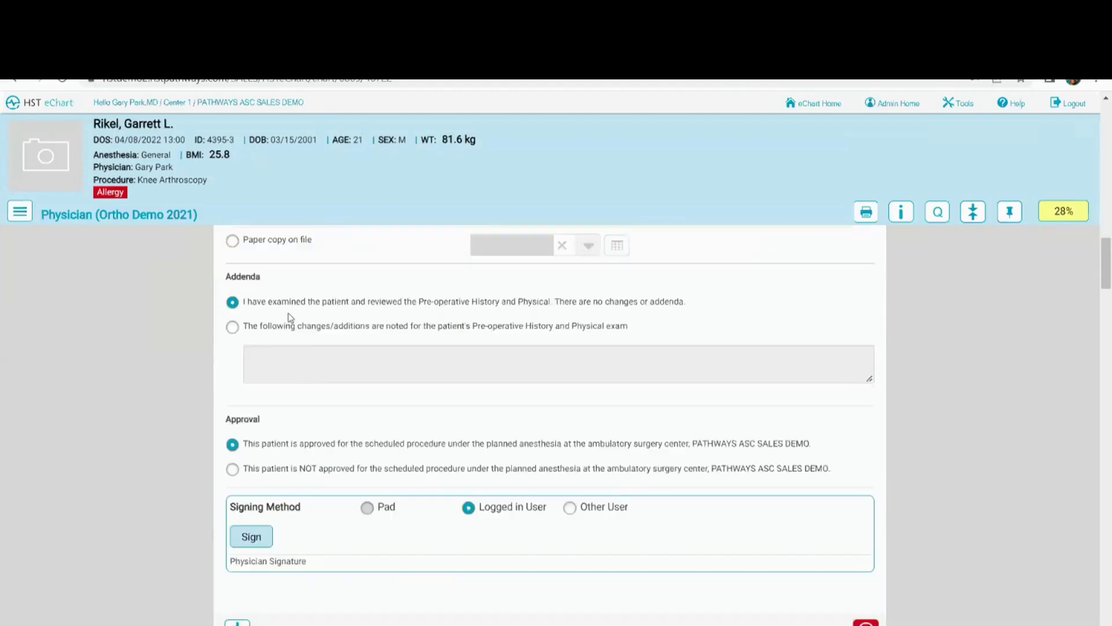
{"action": "scroll", "coordinate": [321, 343], "scroll_direction": "down", "scroll_amount": 1}
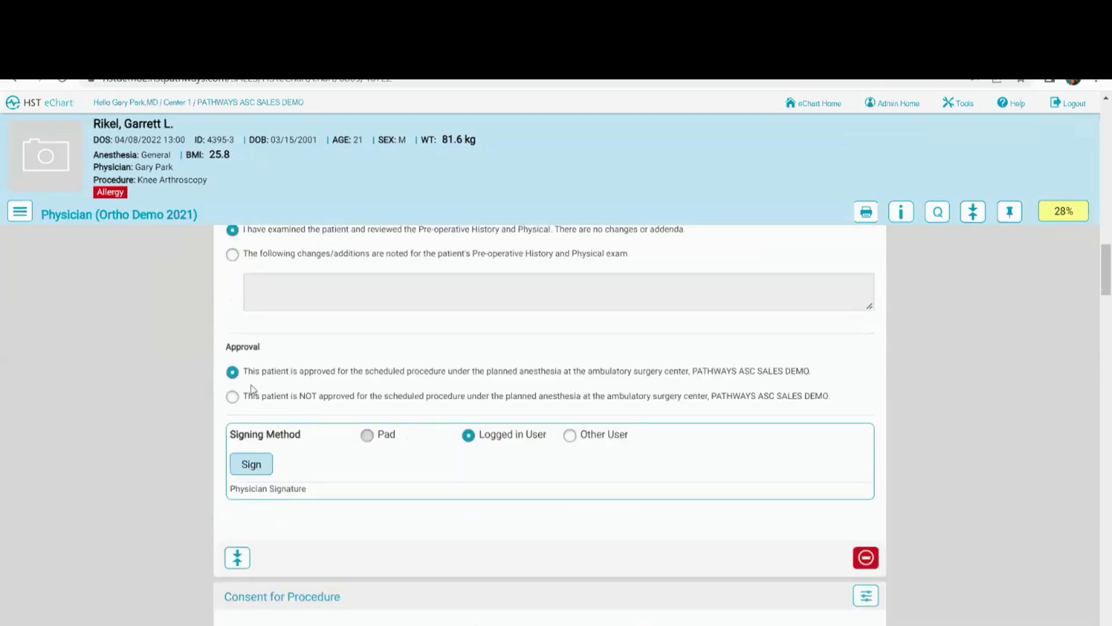
{"action": "left_click", "coordinate": [252, 464]}
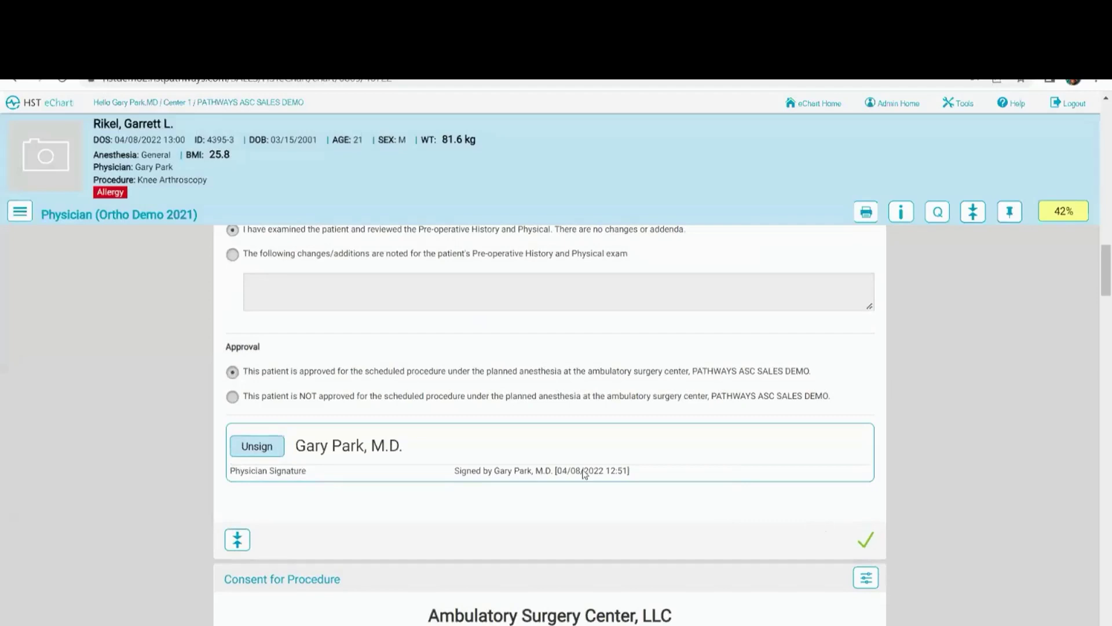
Acknowledge the signed Consent for Procedure
{"action": "scroll", "coordinate": [438, 453], "scroll_direction": "down", "scroll_amount": 8}
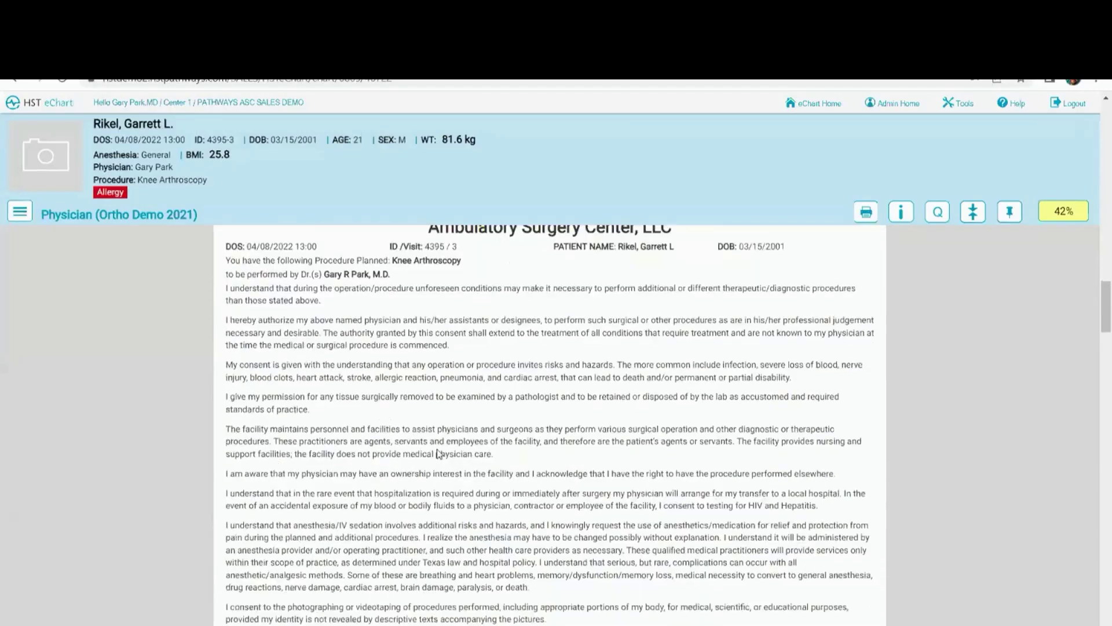
{"action": "scroll", "coordinate": [438, 454], "scroll_direction": "down", "scroll_amount": 6}
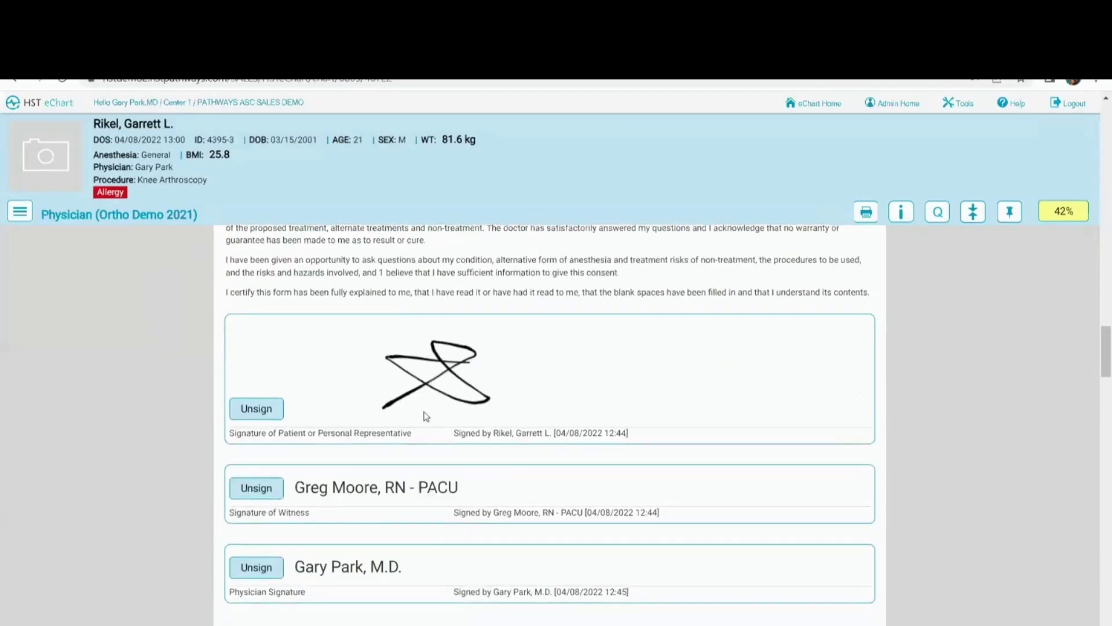
{"action": "scroll", "coordinate": [424, 415], "scroll_direction": "down", "scroll_amount": 2}
{"action": "left_click", "coordinate": [865, 508]}
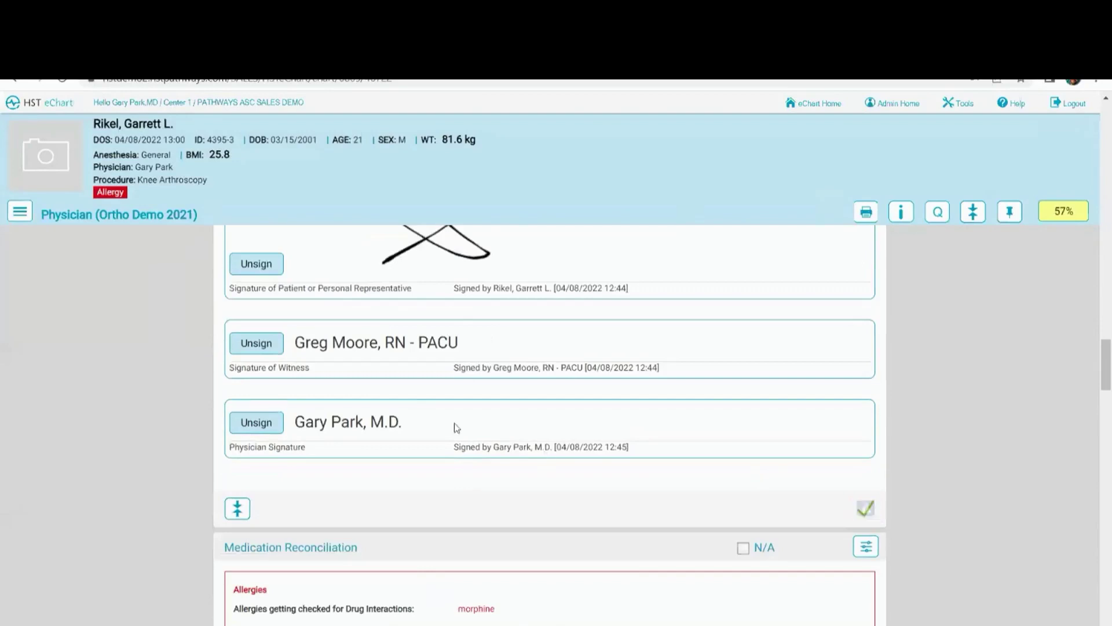